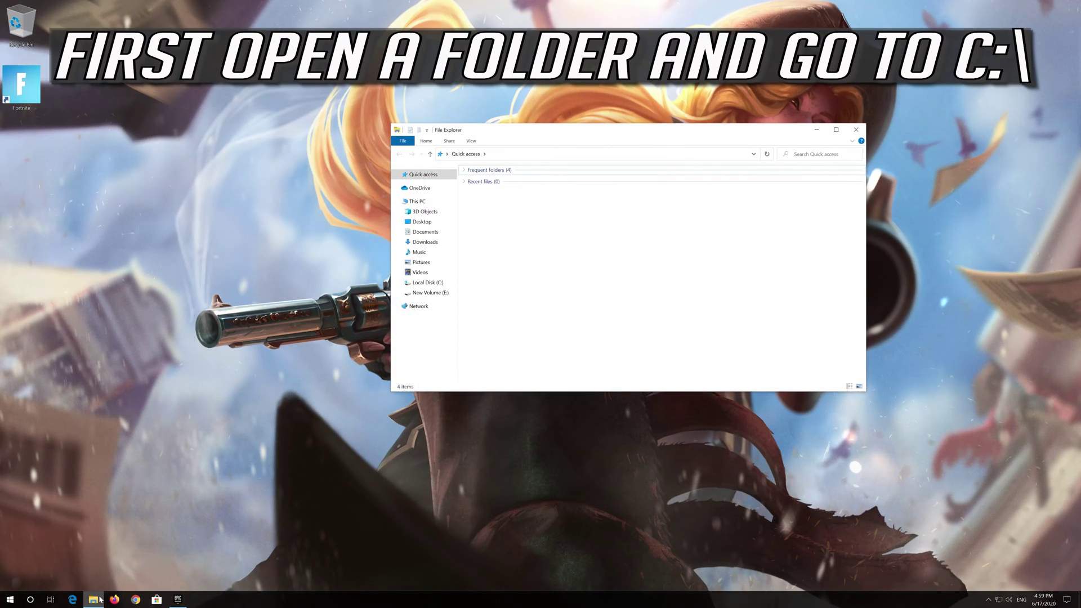
# Navigate to Local Disk (C:) > Program Files > Epic Games in File Explorer
pyautogui.click(439, 284)
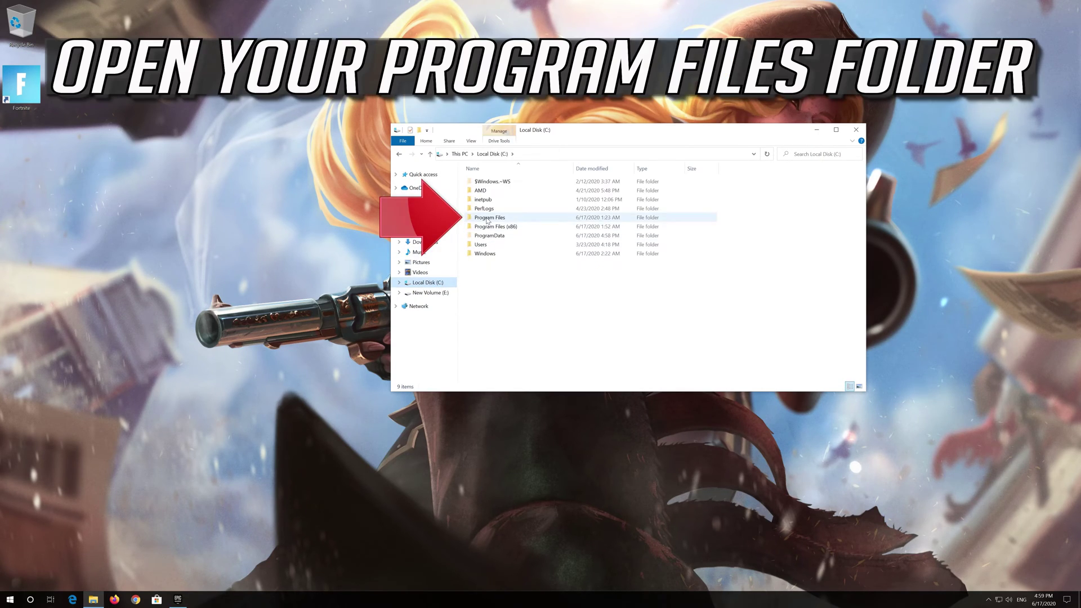
pyautogui.doubleClick(488, 218)
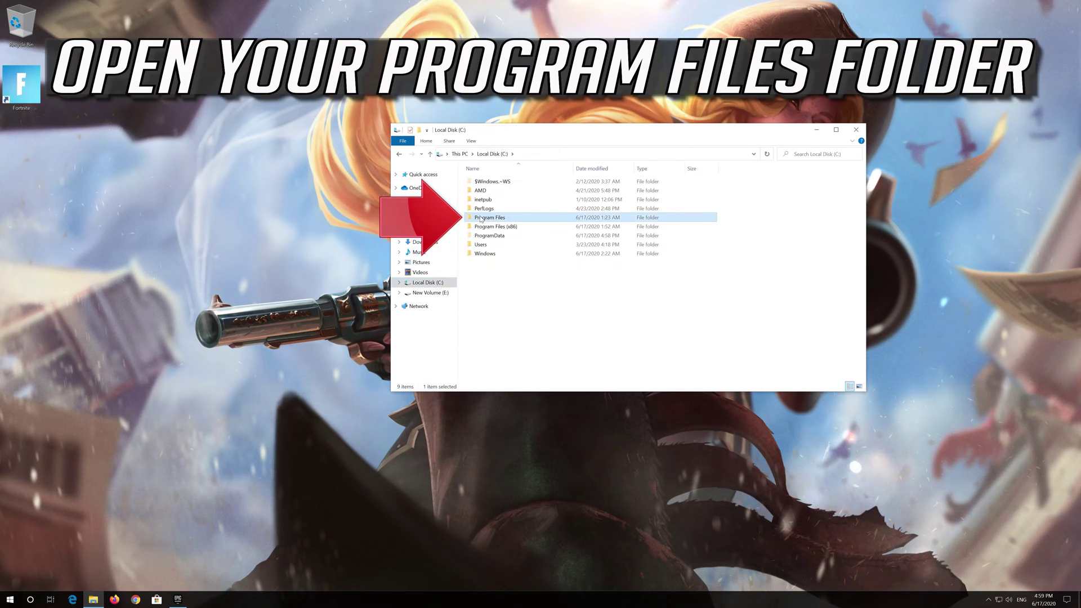
pyautogui.click(491, 202)
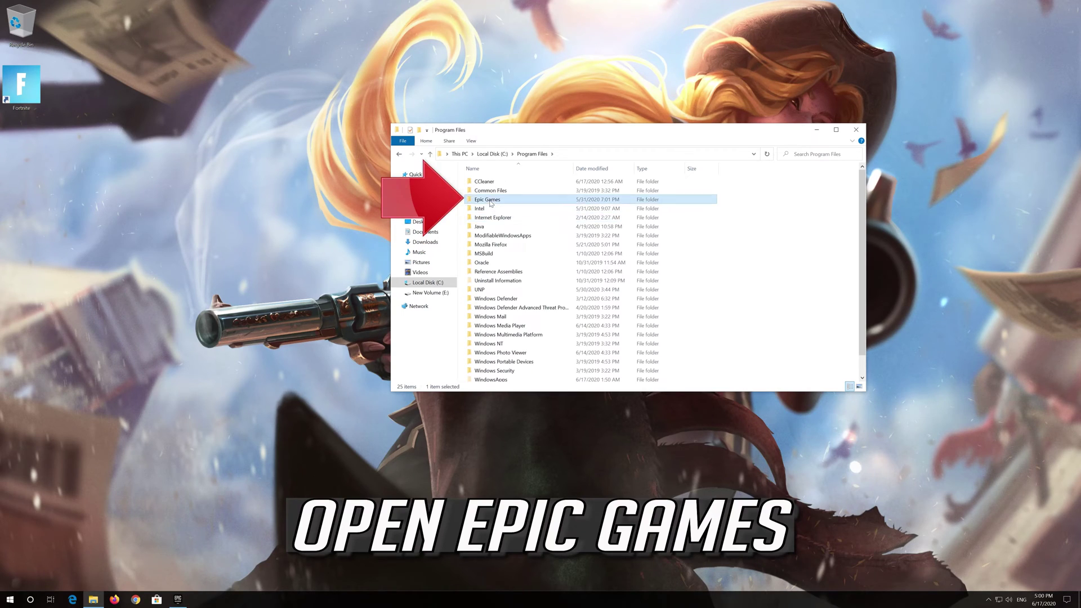
pyautogui.doubleClick(499, 201)
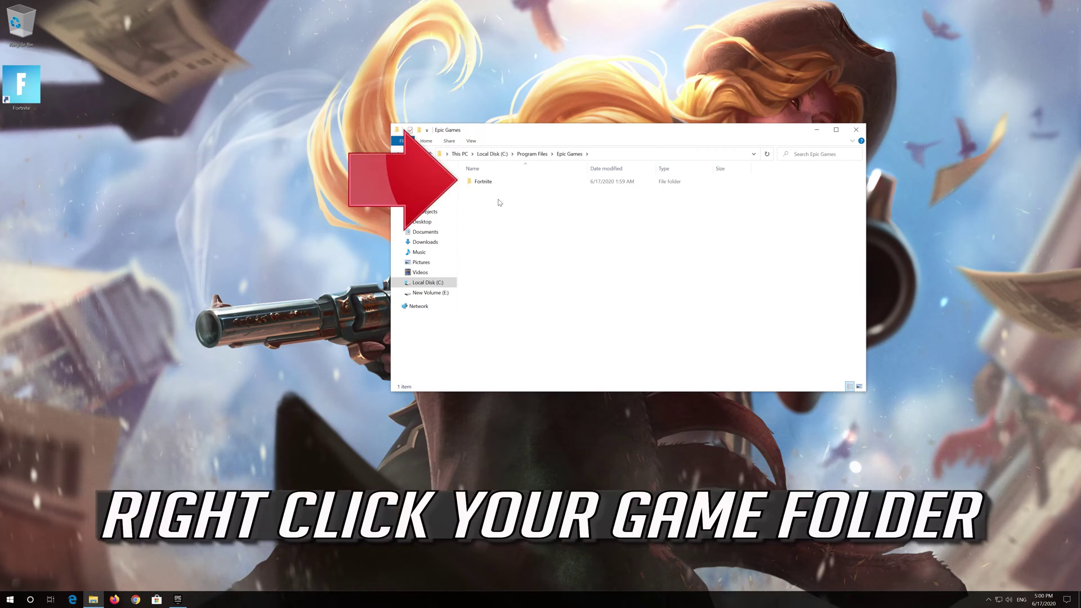
# Rename the Fortnite folder to Fortnite1
pyautogui.click(487, 186)
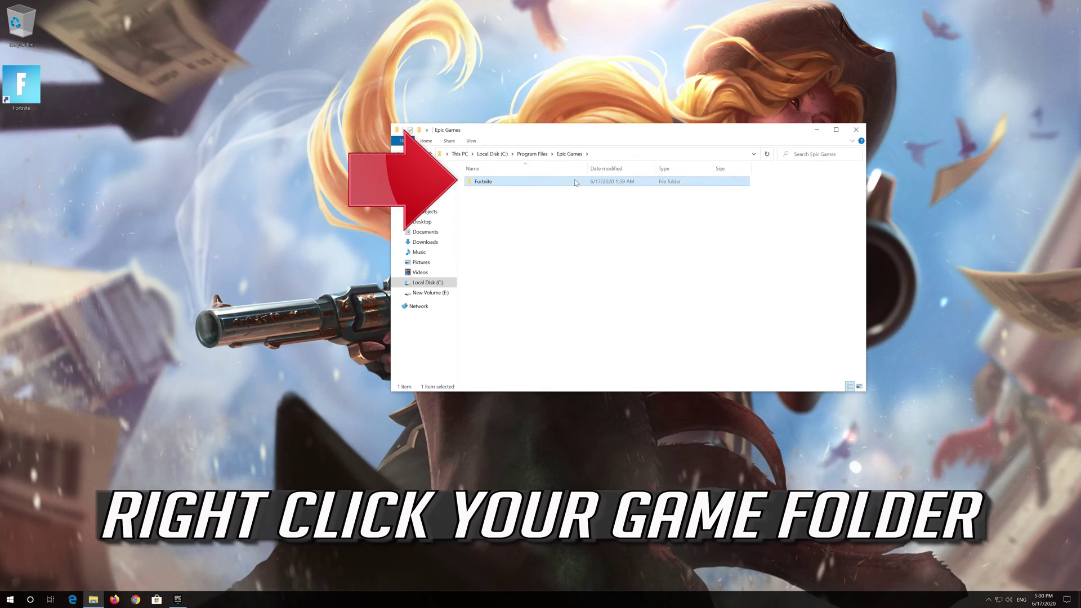
pyautogui.rightClick(565, 181)
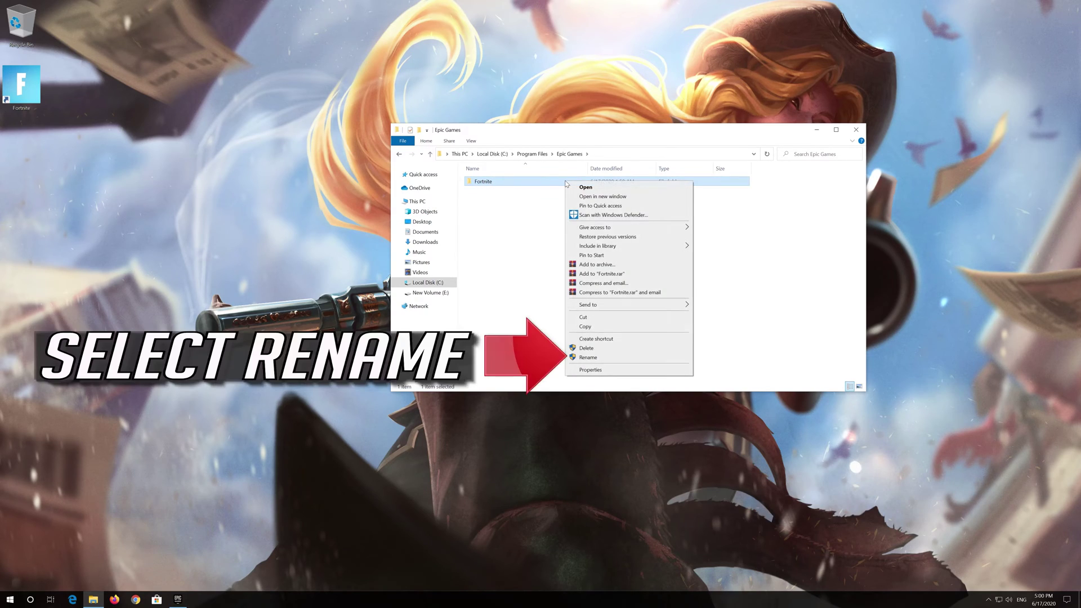
pyautogui.click(588, 358)
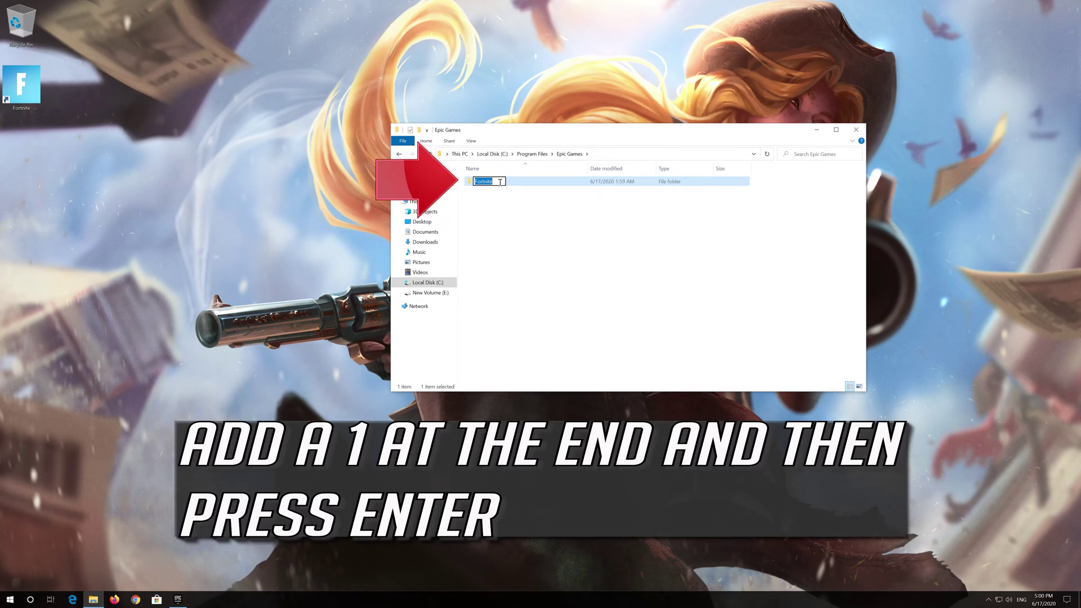
pyautogui.write('1')
pyautogui.press('Return')
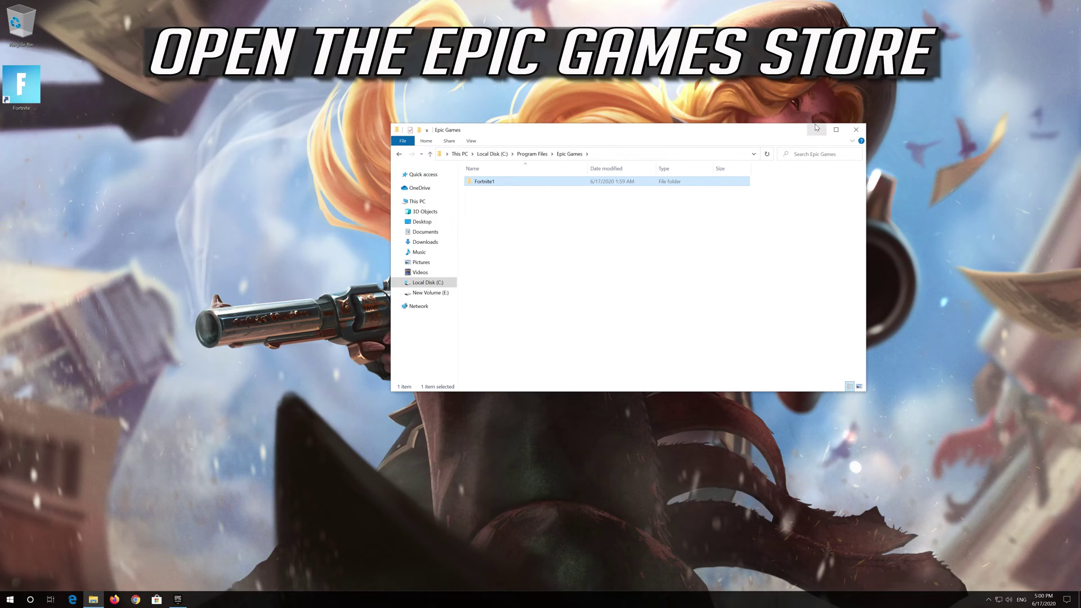
pyautogui.click(816, 129)
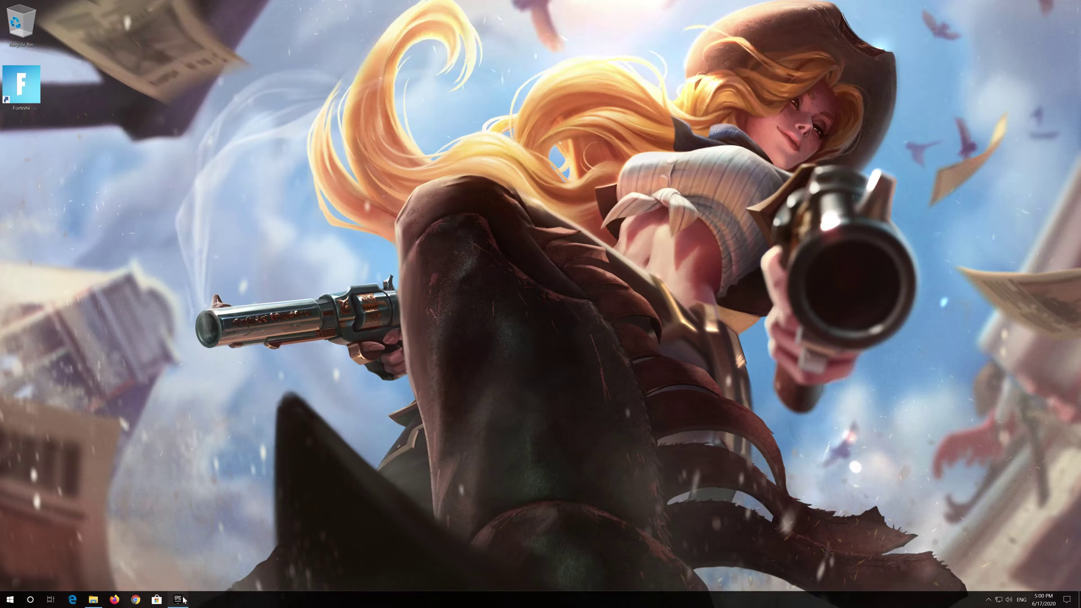
# Uninstall Fortnite from the Epic Games Launcher Library, then hide the launcher
pyautogui.click(183, 600)
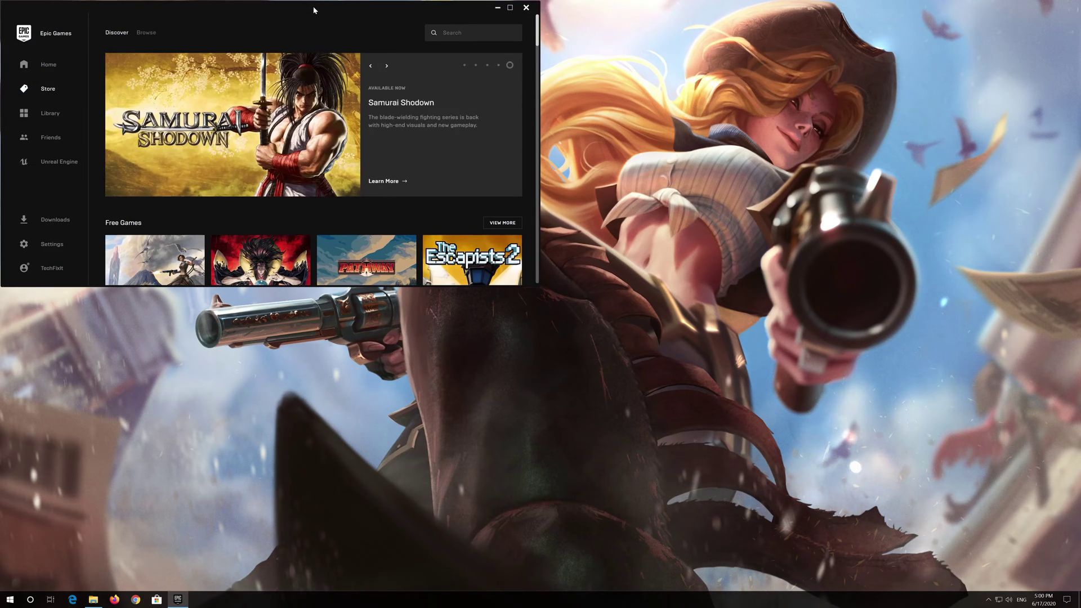
pyautogui.moveTo(313, 10)
pyautogui.mouseDown()
pyautogui.moveTo(450, 80)
pyautogui.moveTo(574, 113)
pyautogui.mouseUp()
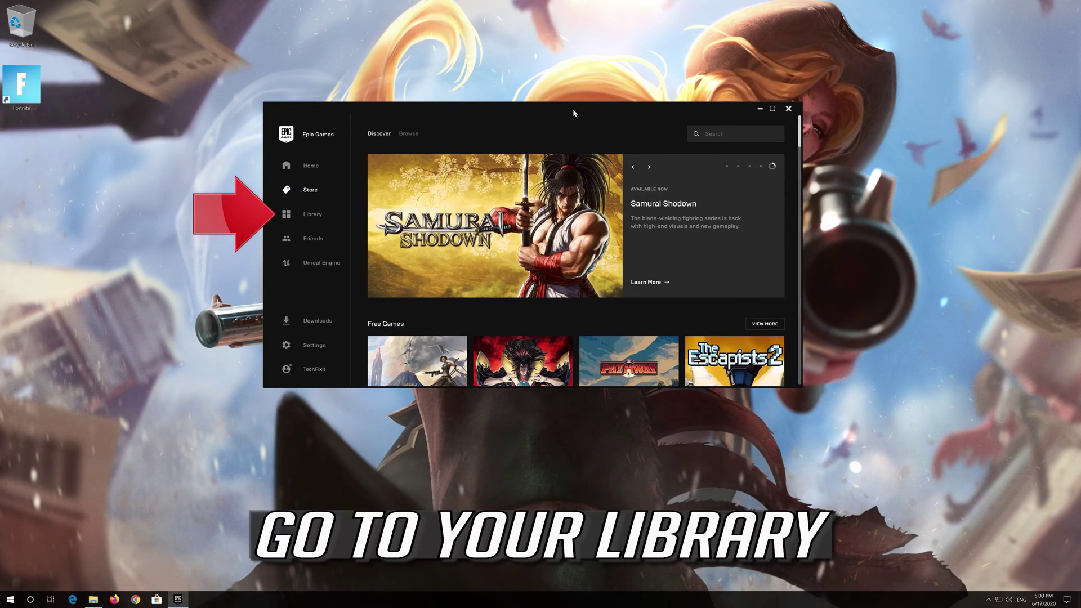
pyautogui.click(308, 216)
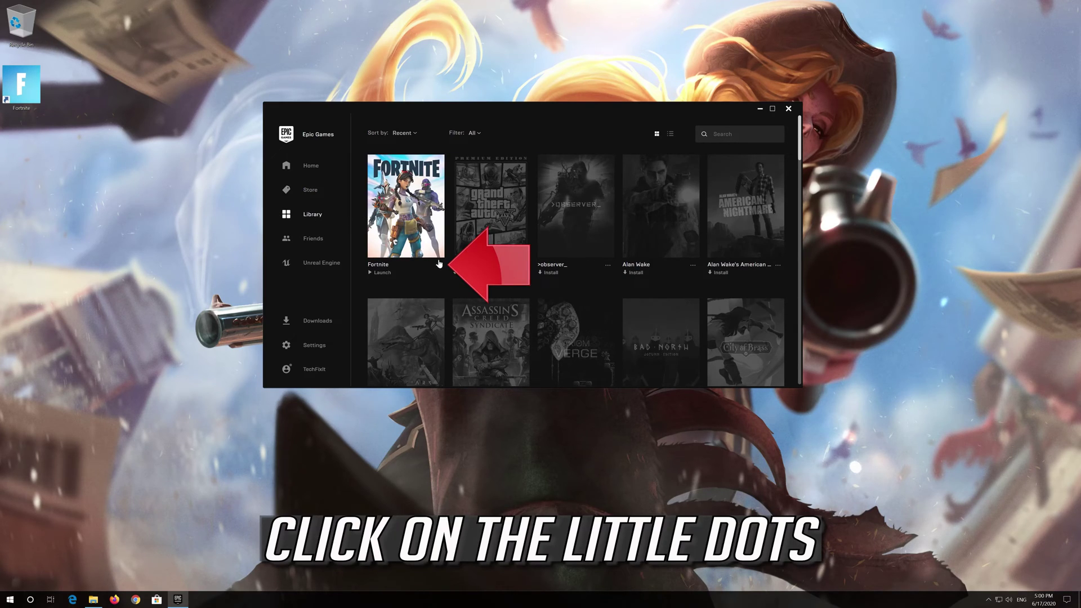
pyautogui.click(438, 265)
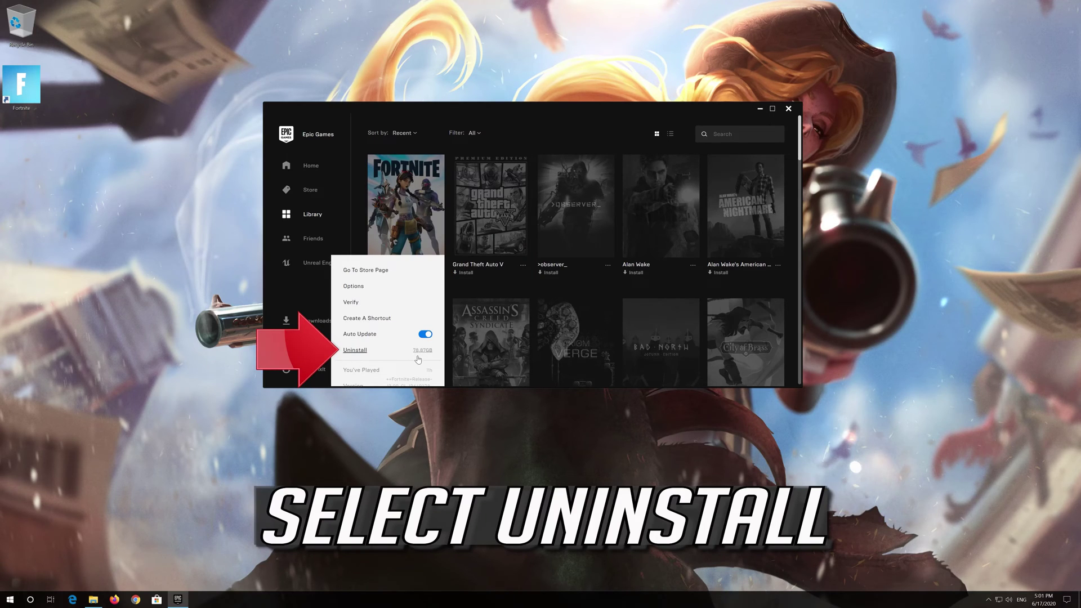
pyautogui.click(362, 351)
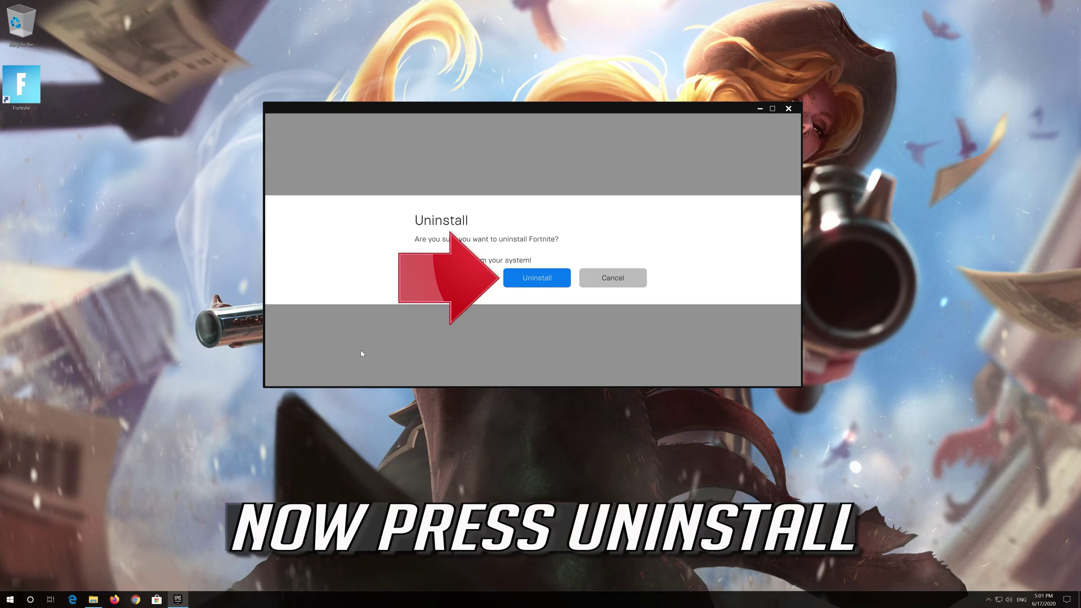
pyautogui.click(549, 281)
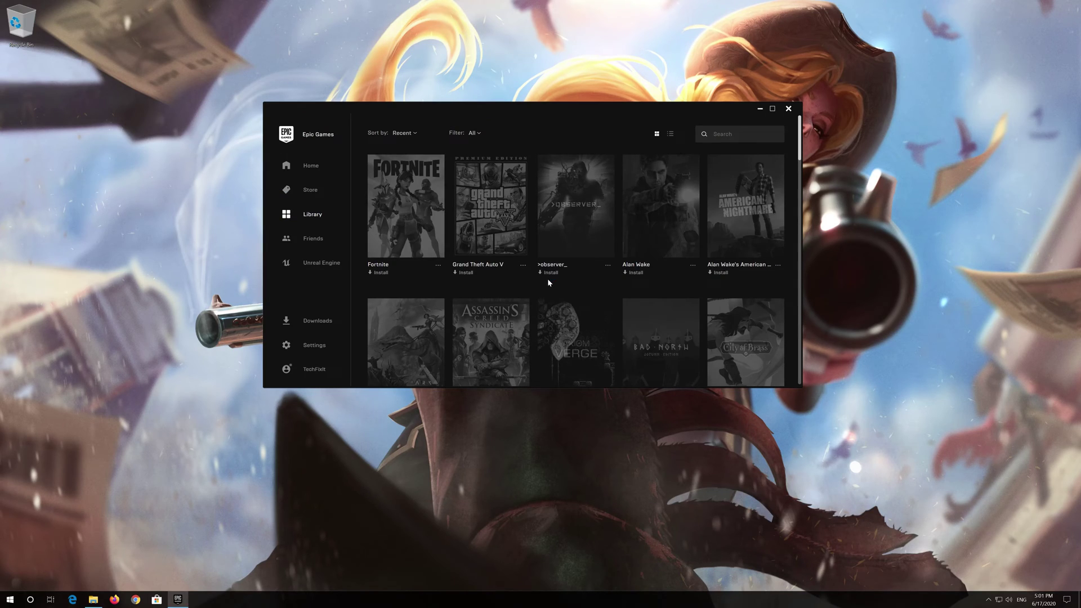
pyautogui.click(760, 109)
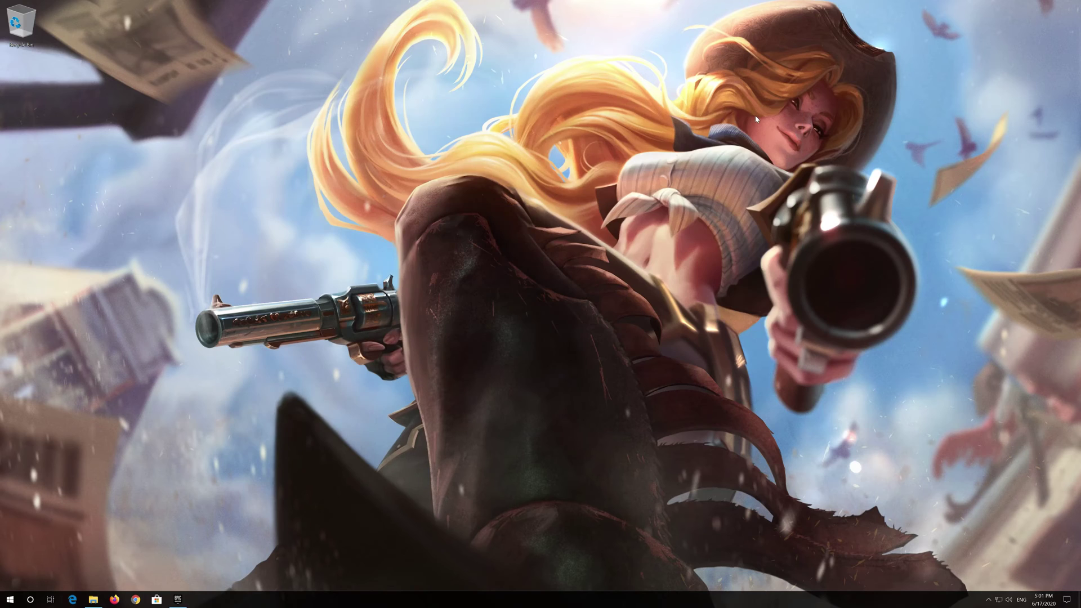
# Open New Volume (E:) in a new File Explorer window
pyautogui.rightClick(93, 599)
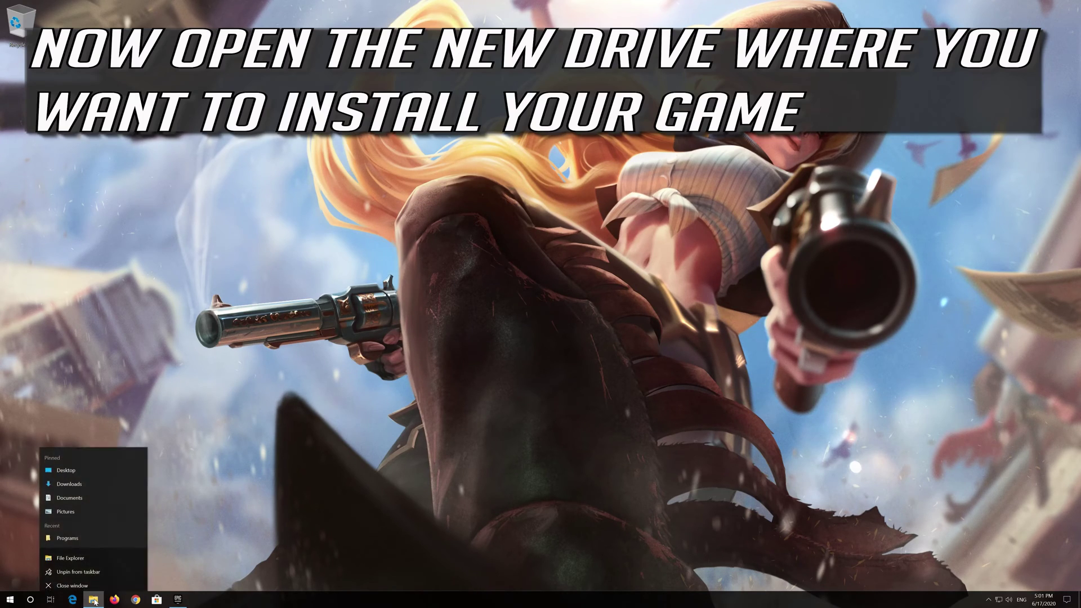
pyautogui.click(94, 558)
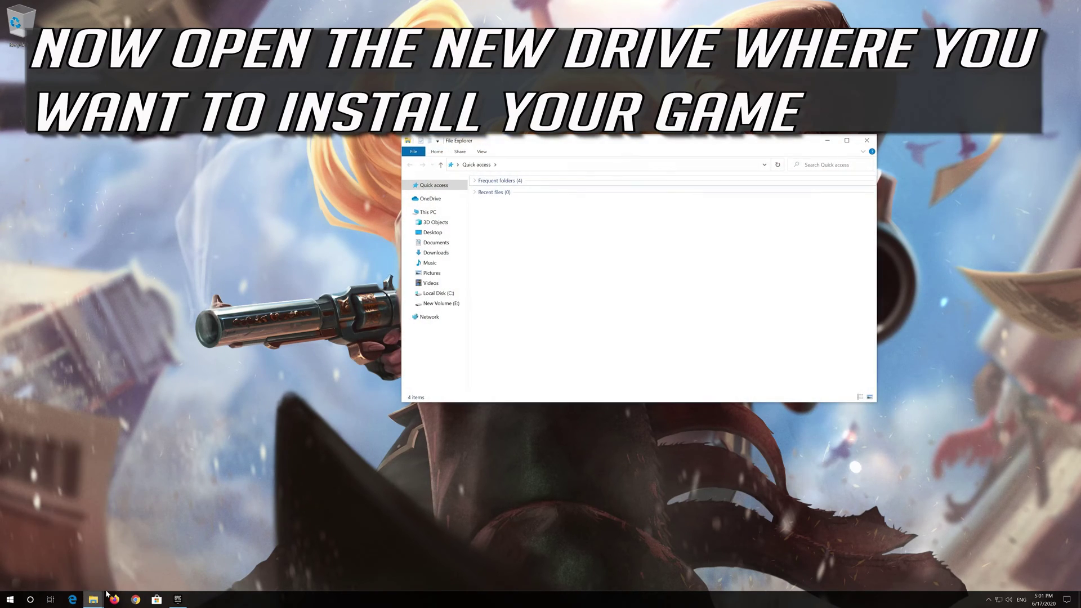
pyautogui.click(451, 304)
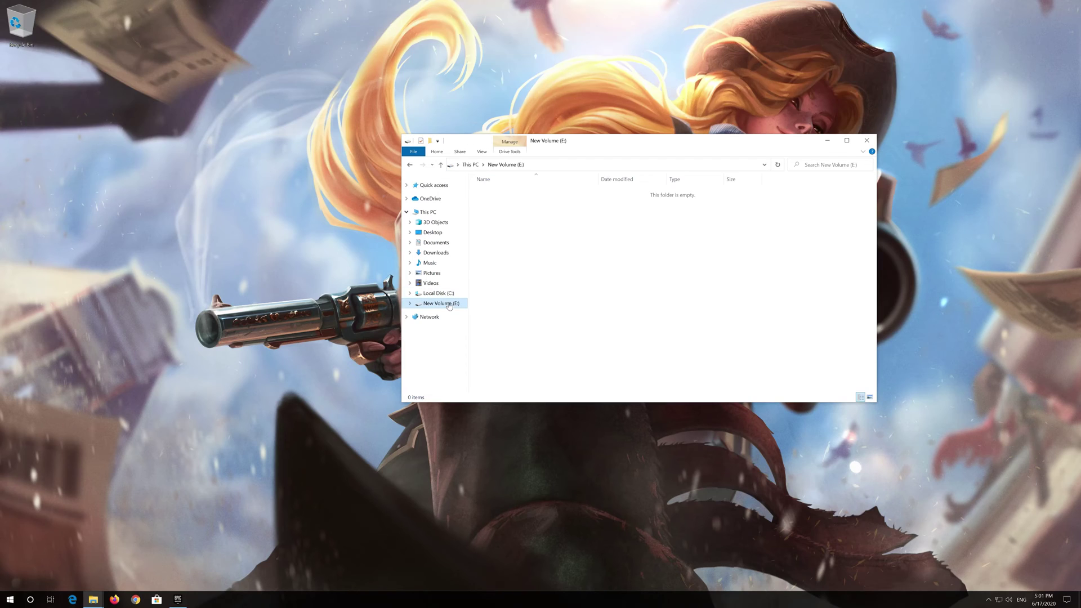
# Place the Epic Games window beside the E: window and copy Fortnite1 onto E:
pyautogui.moveTo(93, 596)
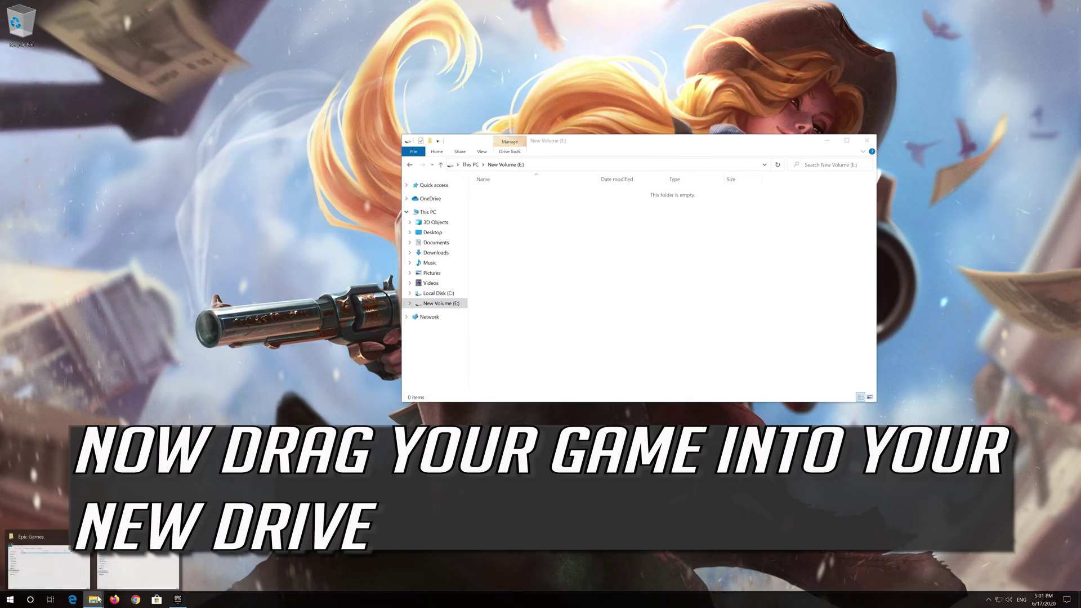
pyautogui.click(49, 563)
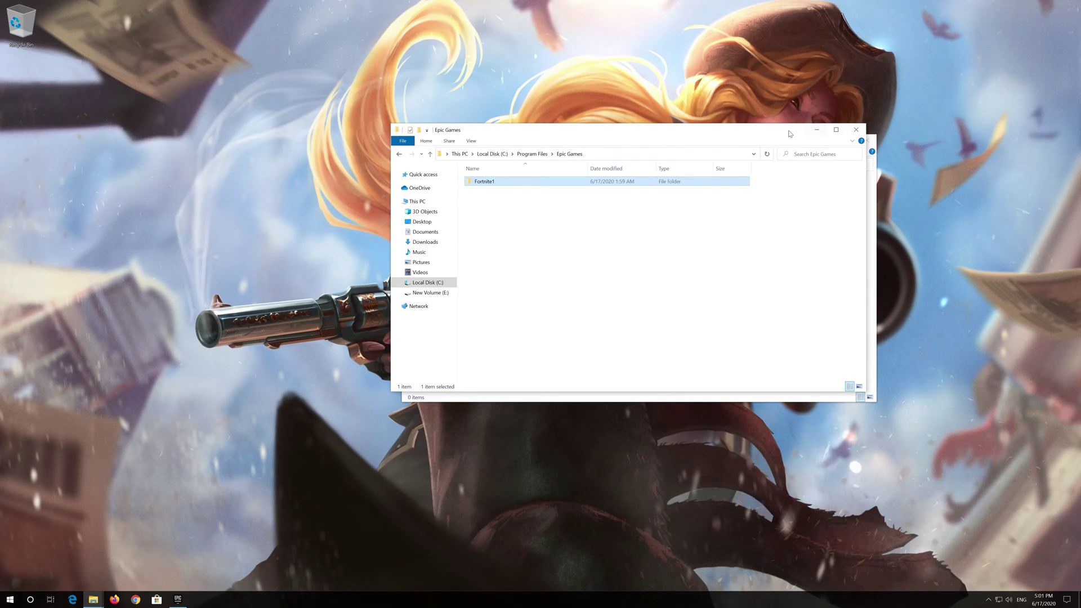
pyautogui.moveTo(789, 133)
pyautogui.mouseDown()
pyautogui.moveTo(377, 143)
pyautogui.moveTo(443, 130)
pyautogui.mouseUp()
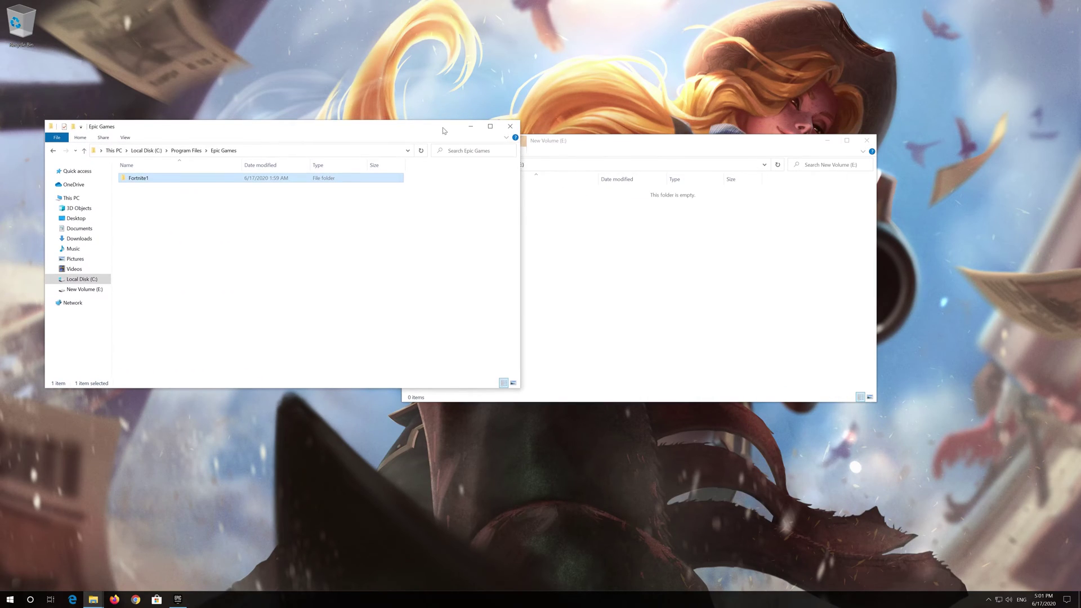
pyautogui.moveTo(350, 179); pyautogui.dragTo(668, 261)
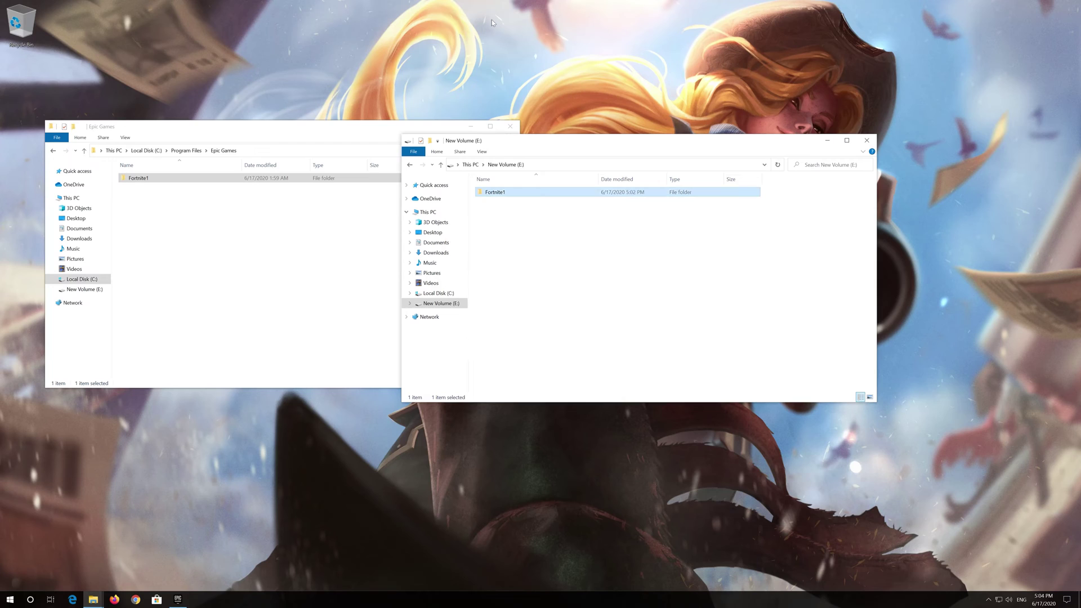
pyautogui.click(468, 126)
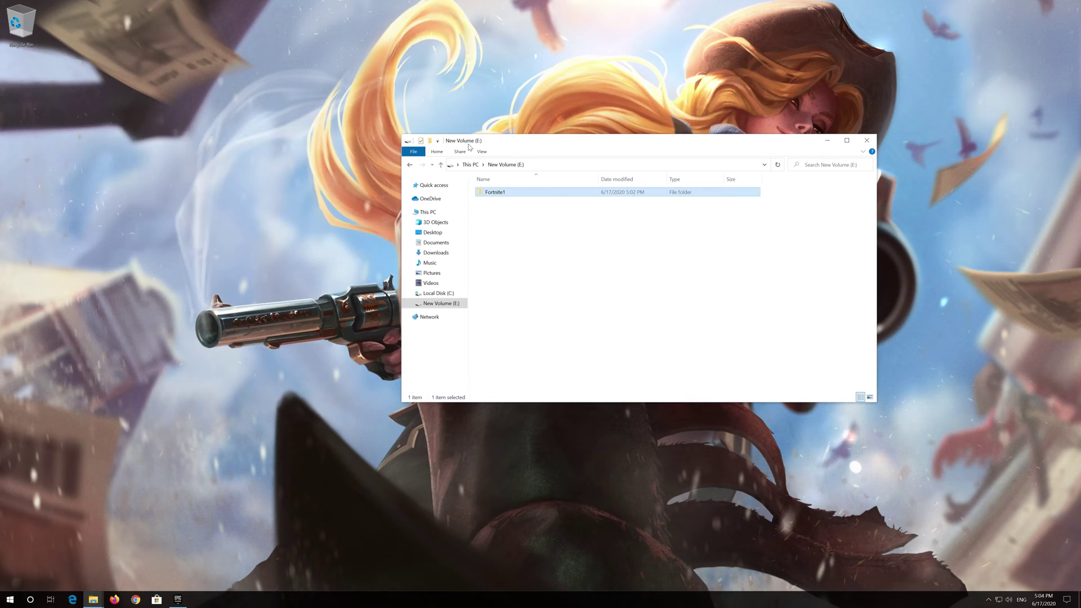
# Start Fortnite's install and pick New Volume (E:) as its folder, giving E:\Fortnite
pyautogui.click(178, 602)
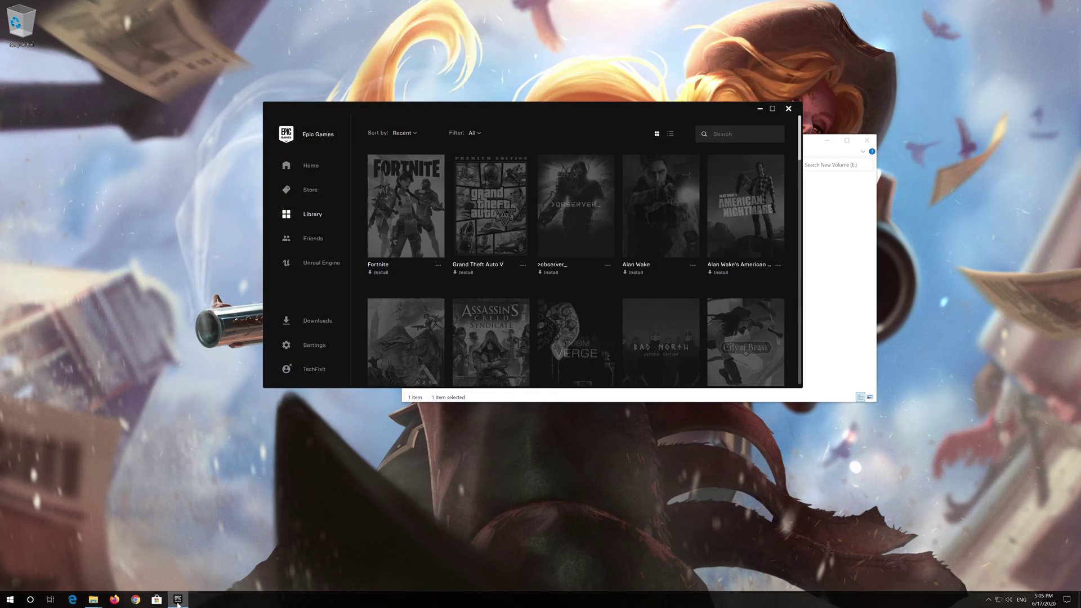
pyautogui.click(379, 277)
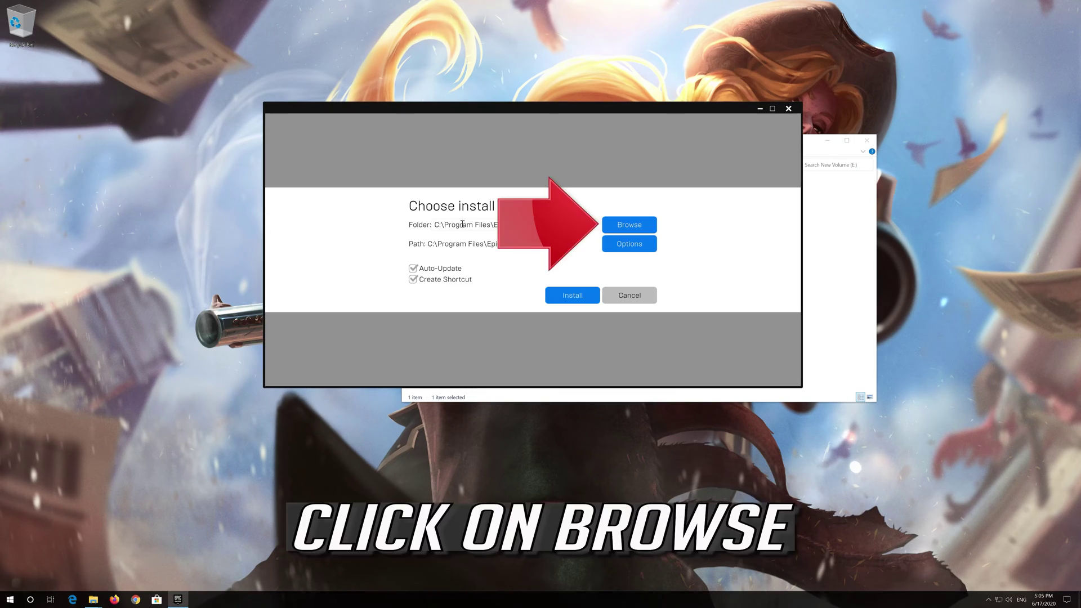
pyautogui.click(630, 226)
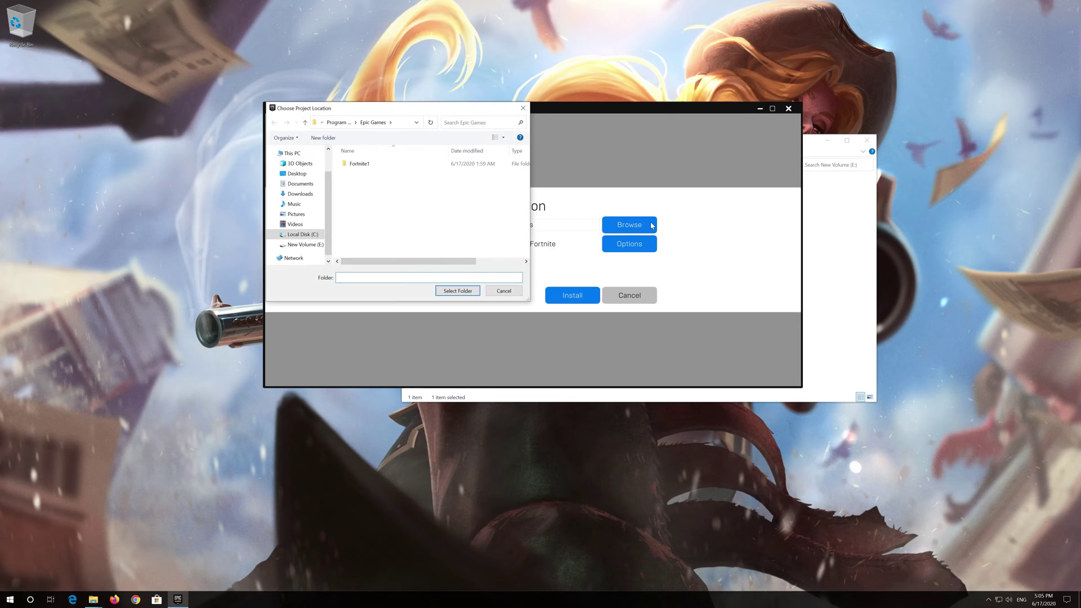
pyautogui.click(303, 246)
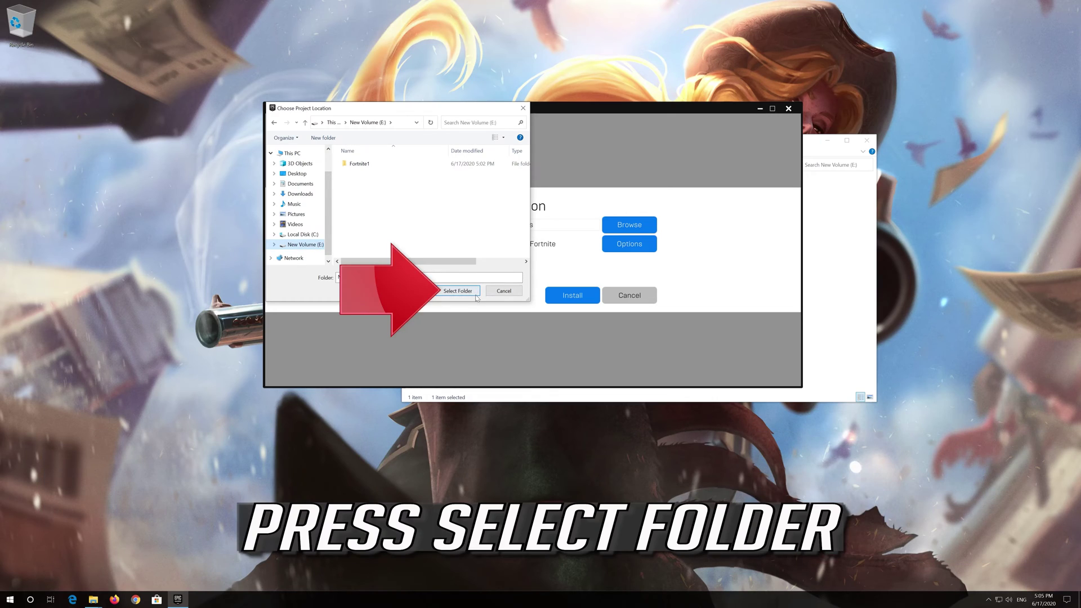
pyautogui.click(456, 292)
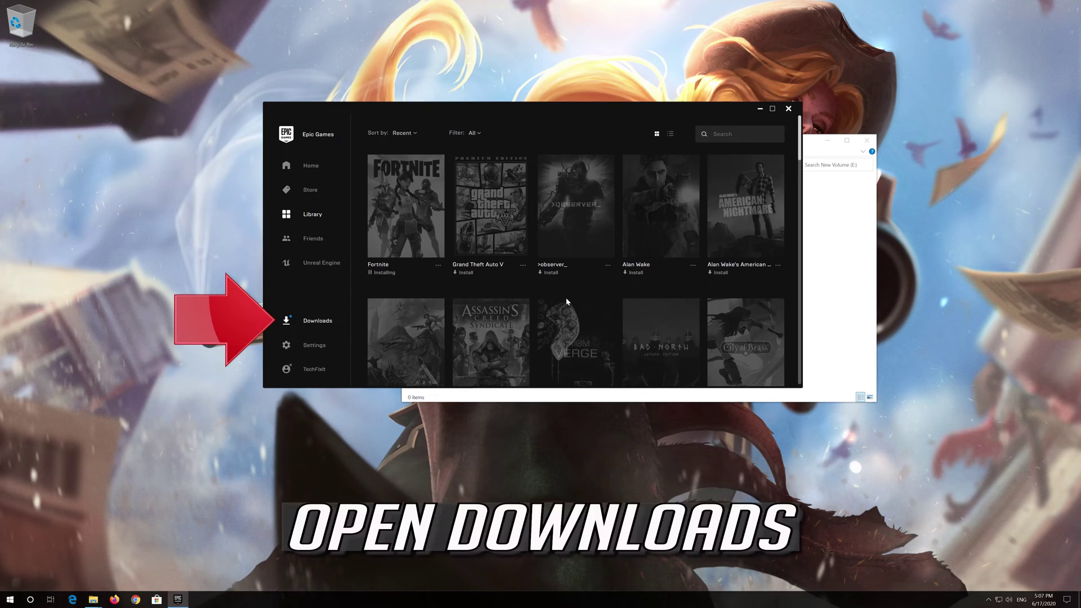
# Pause Fortnite's download in the Downloads panel
pyautogui.click(312, 320)
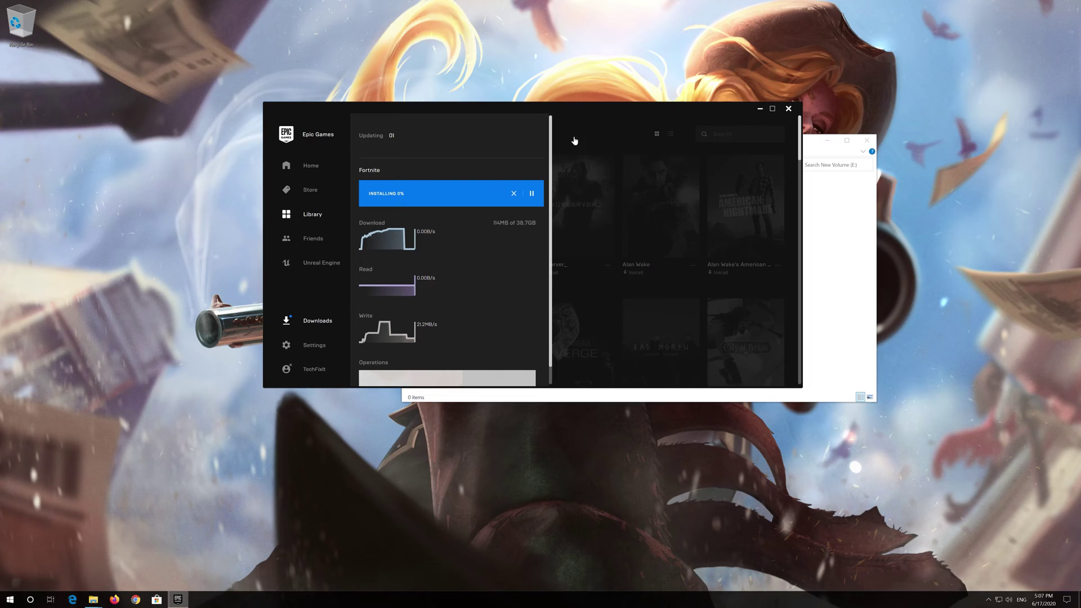
pyautogui.click(531, 195)
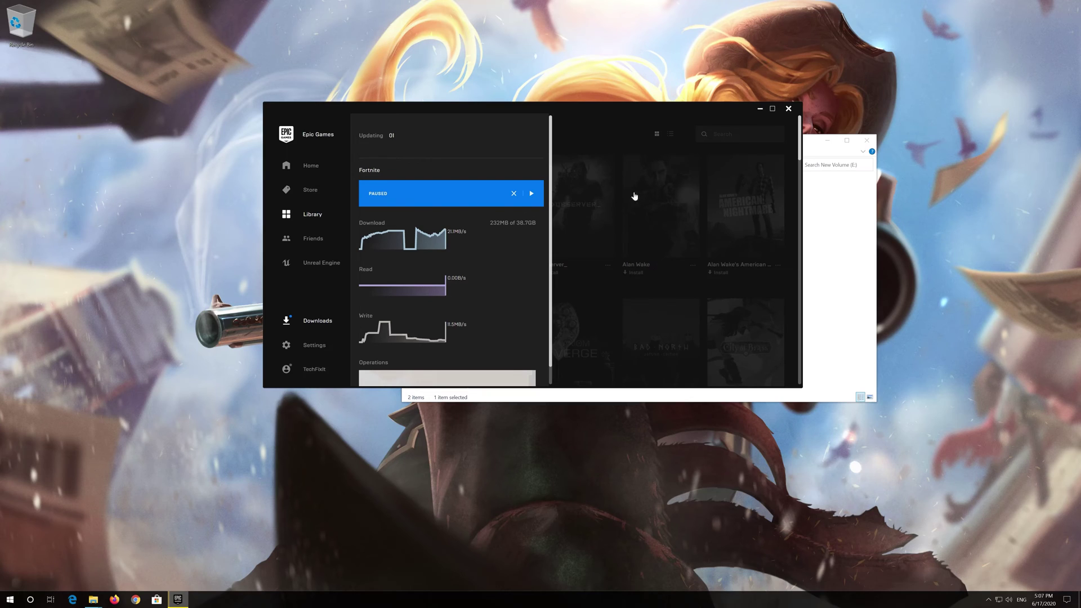
pyautogui.click(673, 192)
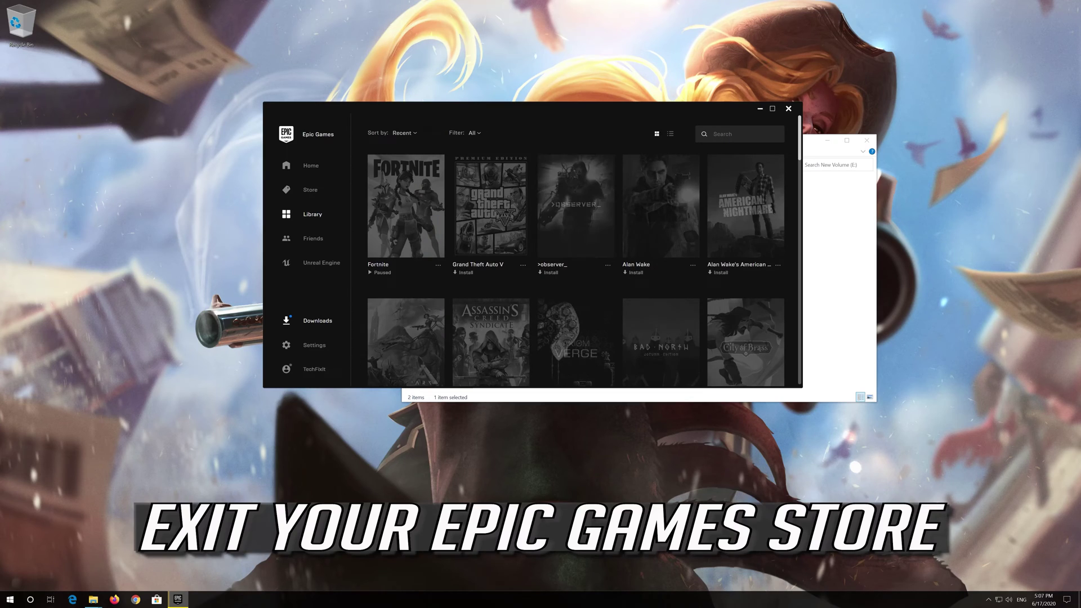
# Exit the Epic Games Launcher completely from its system tray icon
pyautogui.click(990, 601)
pyautogui.rightClick(998, 566)
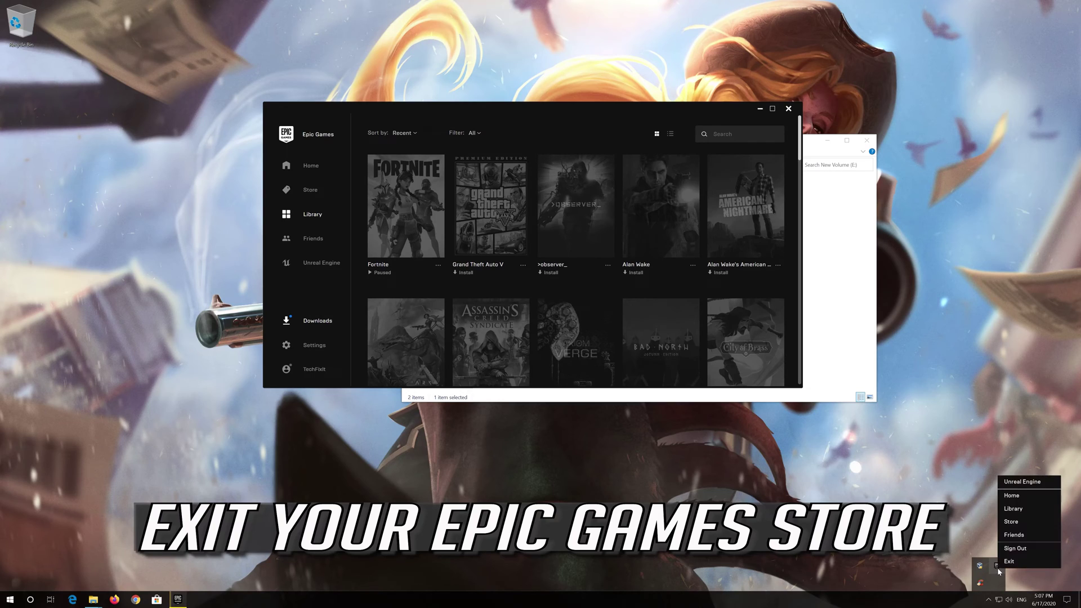
pyautogui.click(1032, 562)
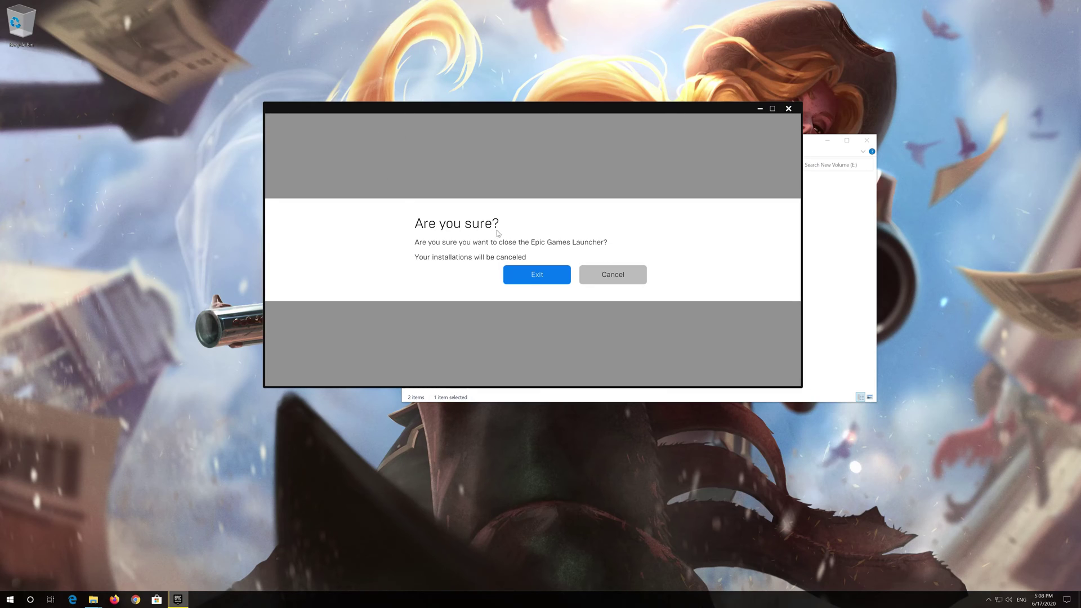
pyautogui.click(527, 275)
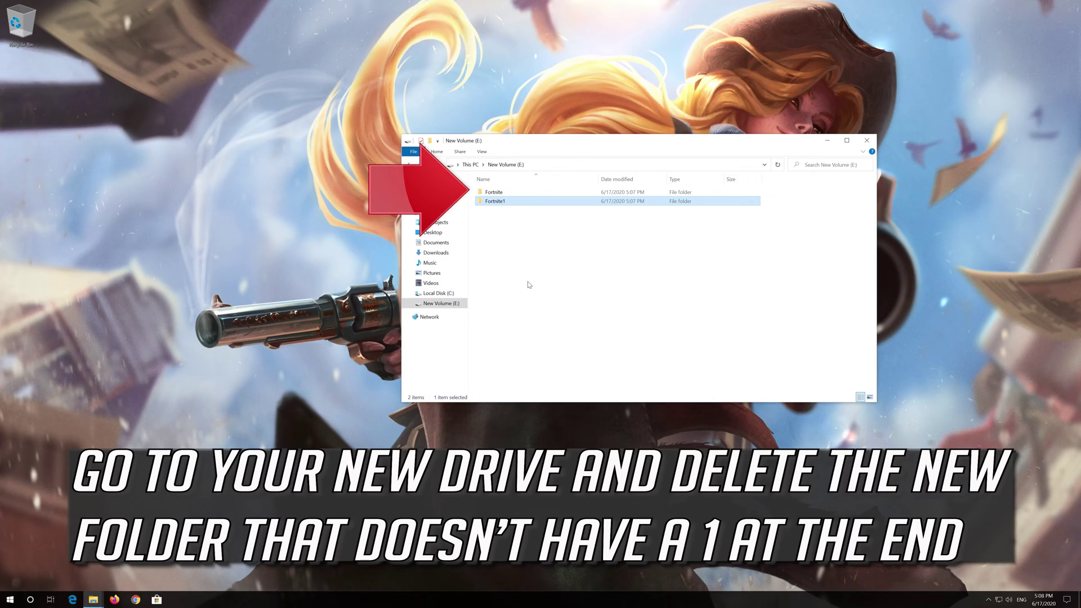
# Delete the newly created Fortnite folder on drive E:
pyautogui.click(488, 195)
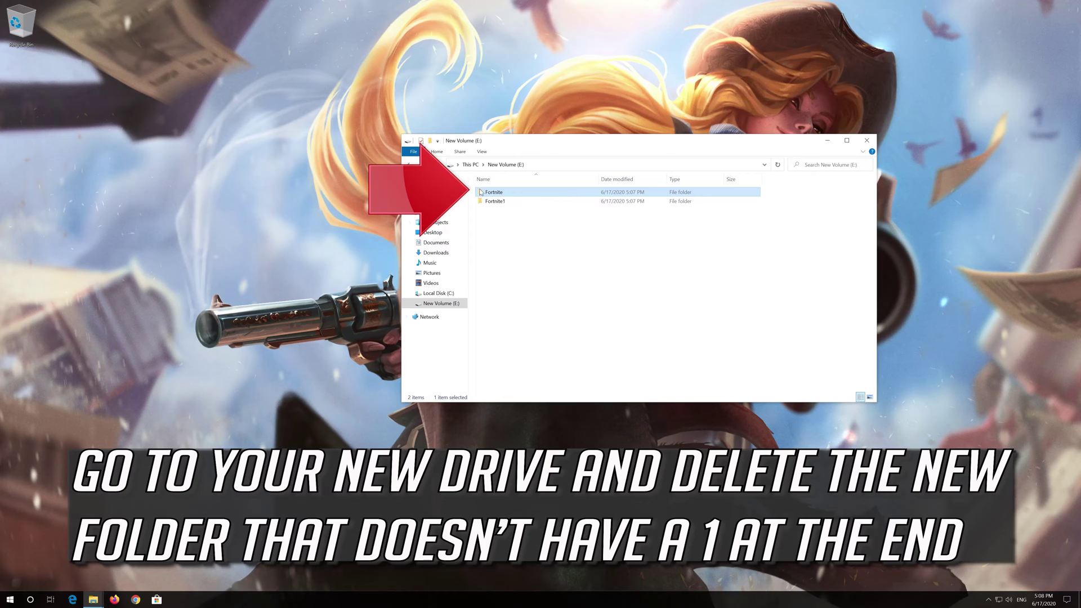
pyautogui.rightClick(522, 193)
pyautogui.click(550, 358)
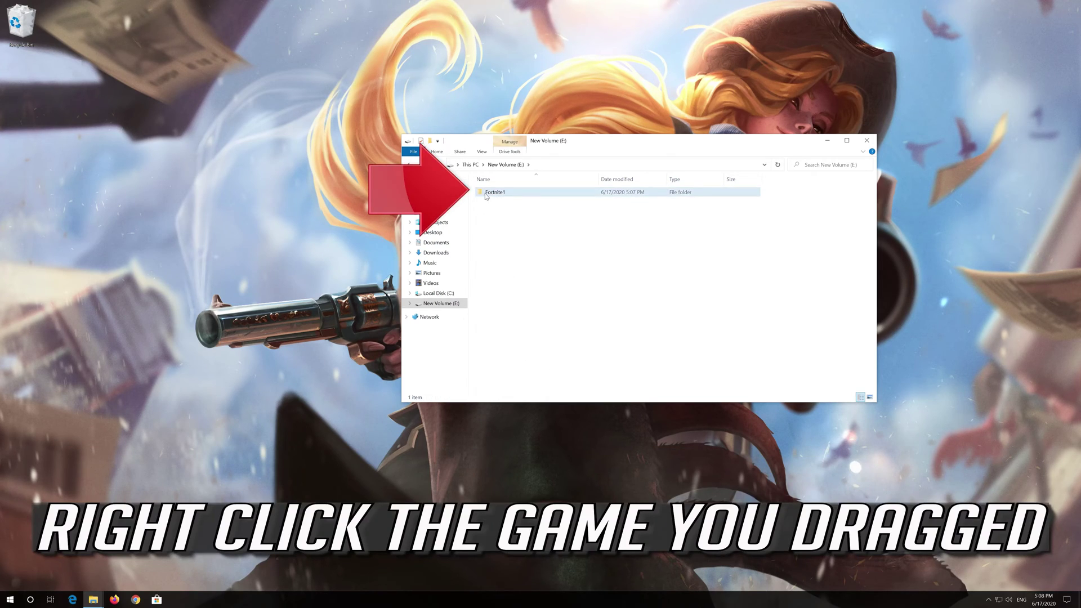
# Rename Fortnite1 to Fortnite
pyautogui.rightClick(512, 198)
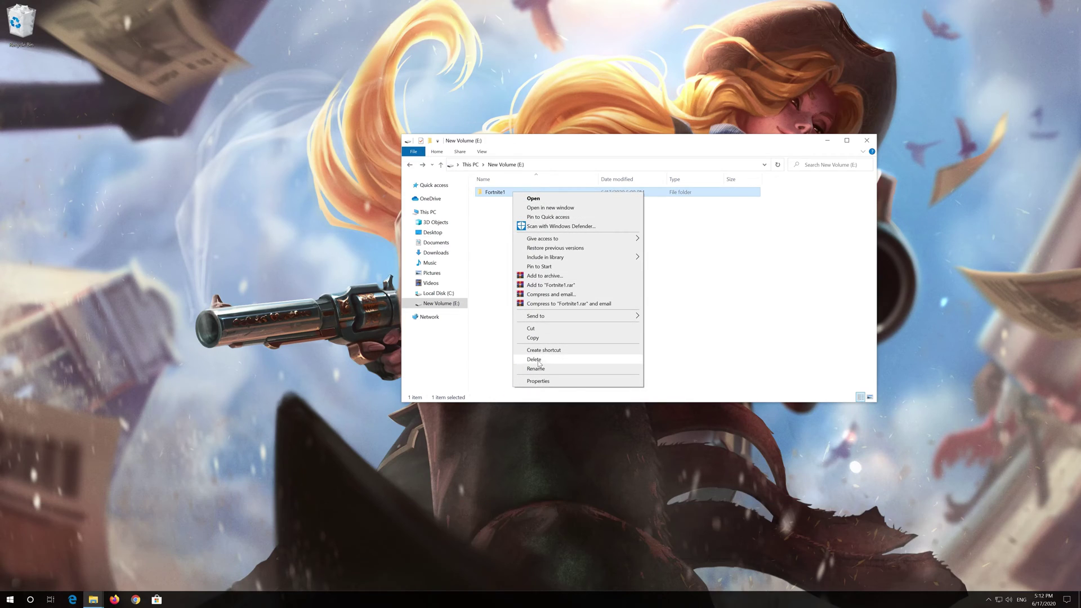
pyautogui.click(535, 369)
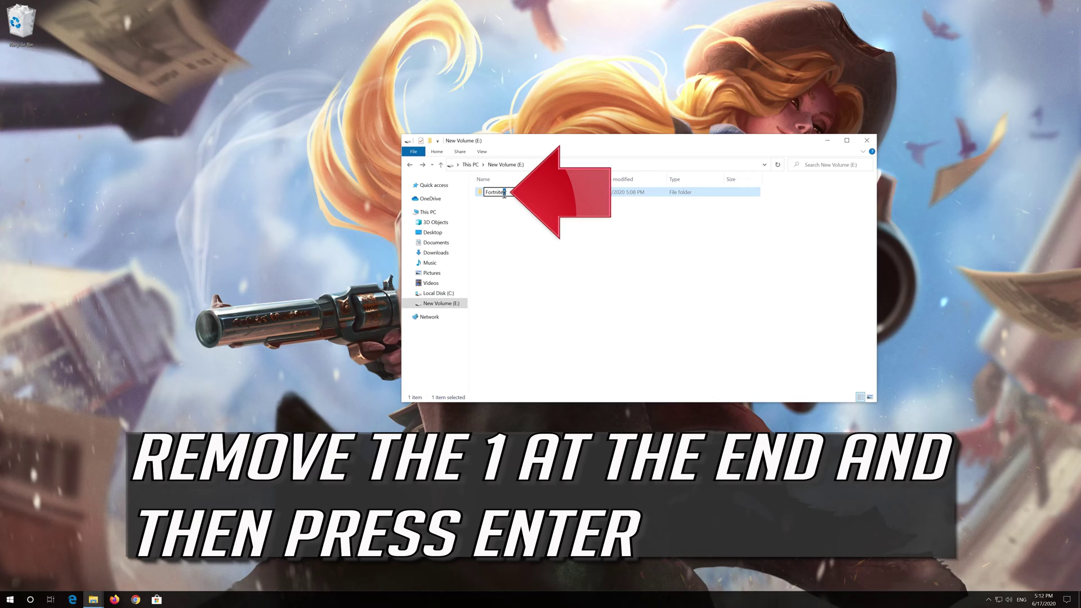
pyautogui.press('Return')
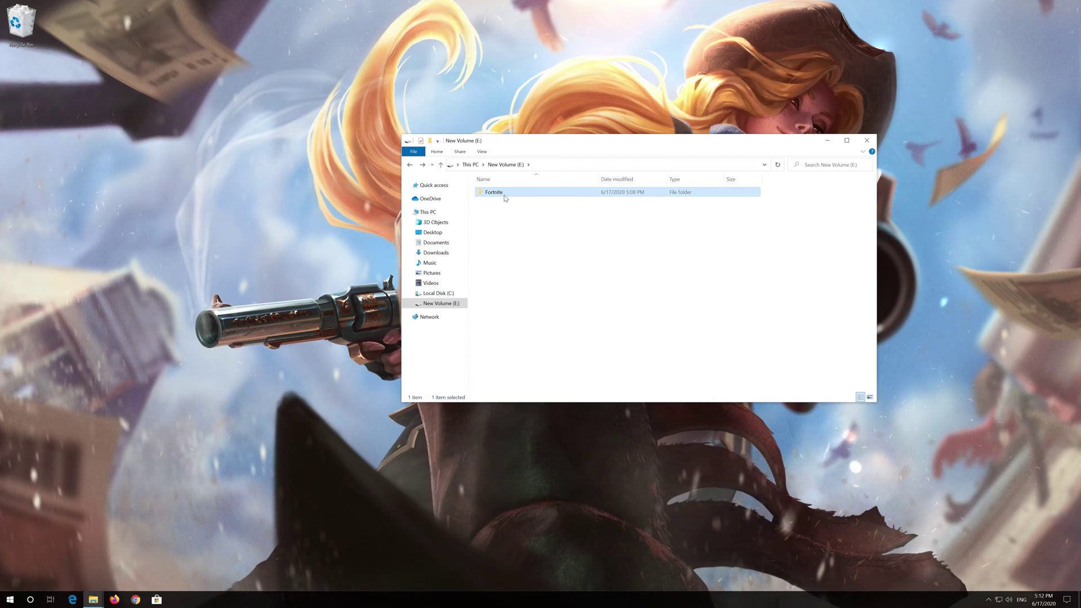
pyautogui.click(822, 140)
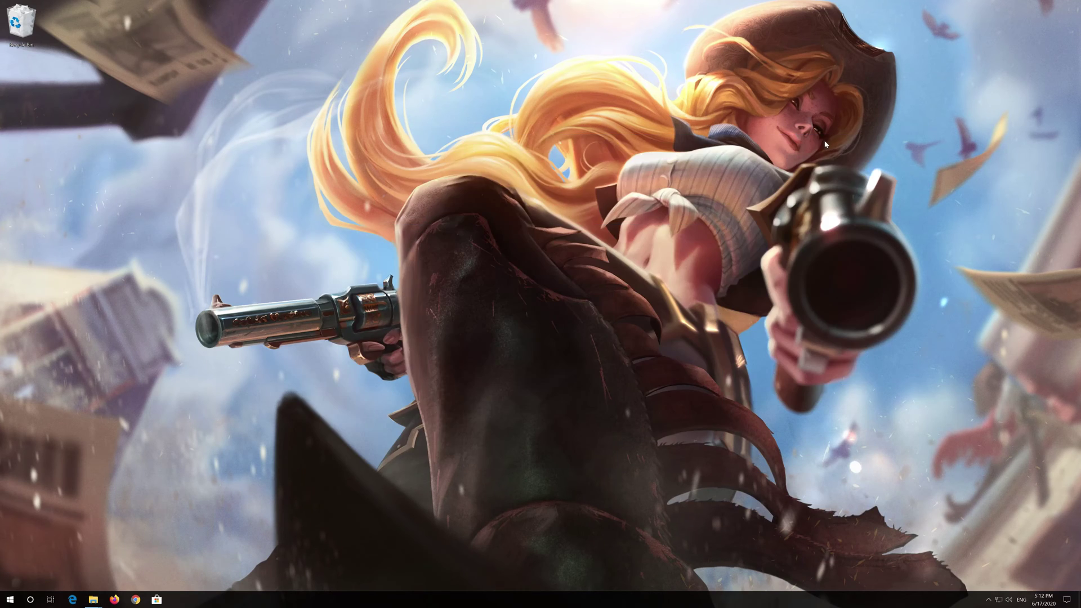
# Reopen the Epic Games Launcher by searching 'ep' in Start
pyautogui.press('super')
pyautogui.write('ep')
pyautogui.press('Return')
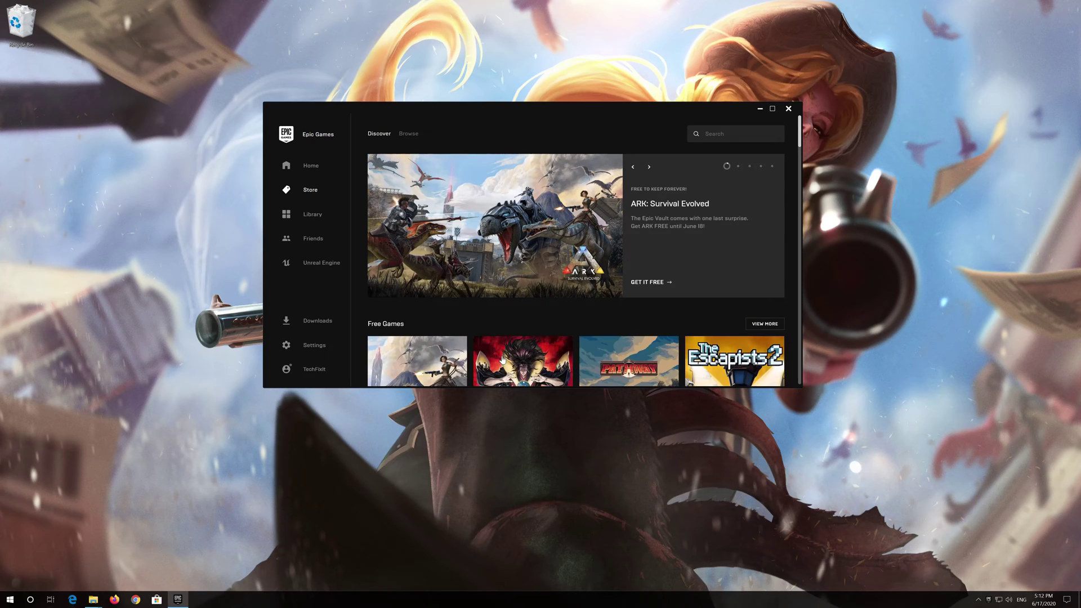
# Resume Fortnite's paused install from the Library so it verifies the existing files
pyautogui.click(312, 214)
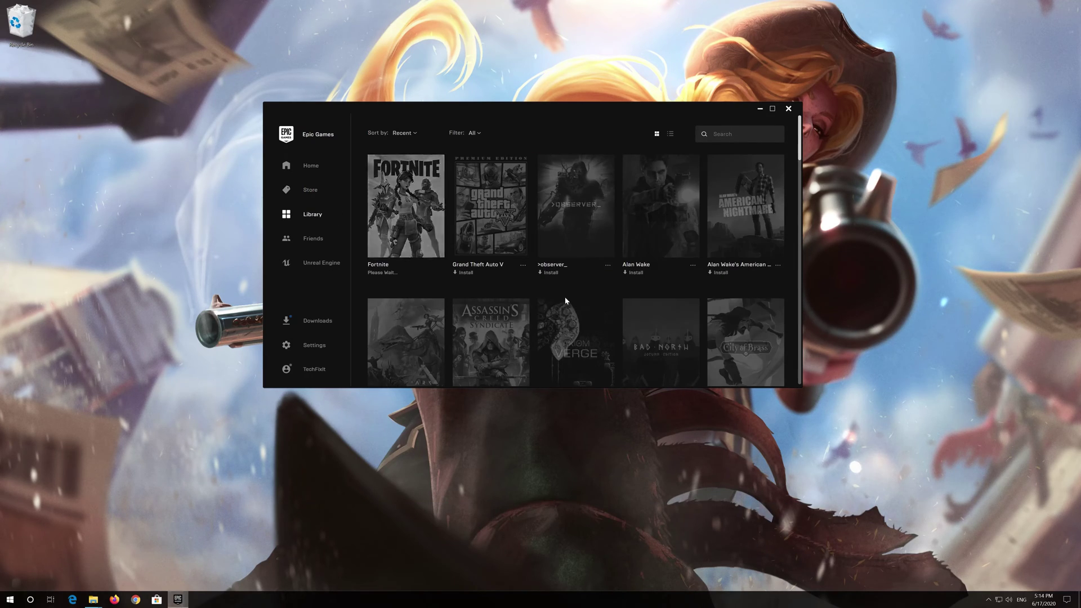
pyautogui.click(374, 273)
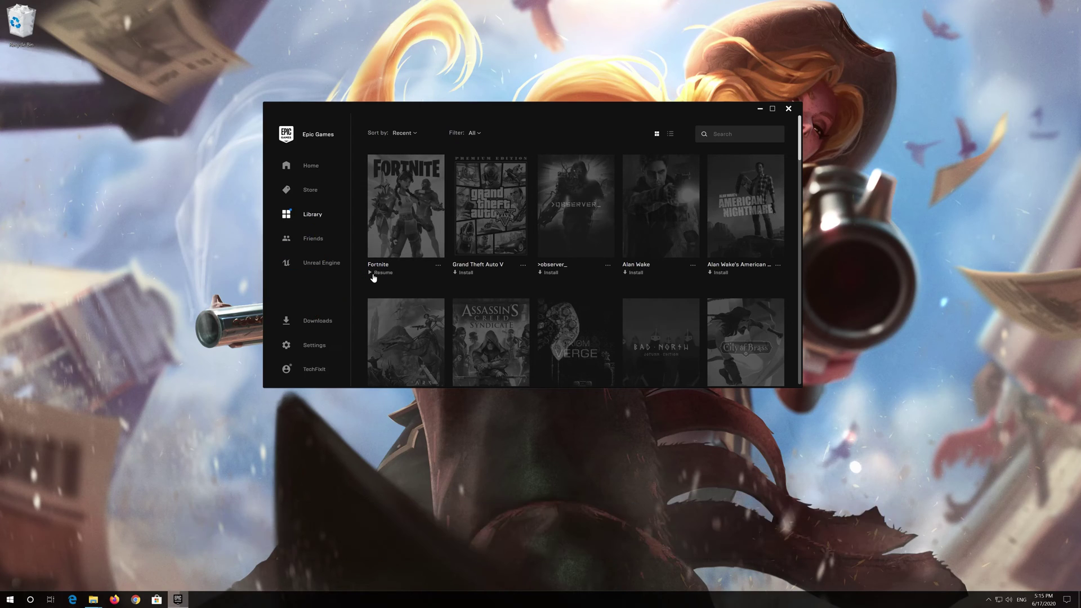
pyautogui.click(304, 325)
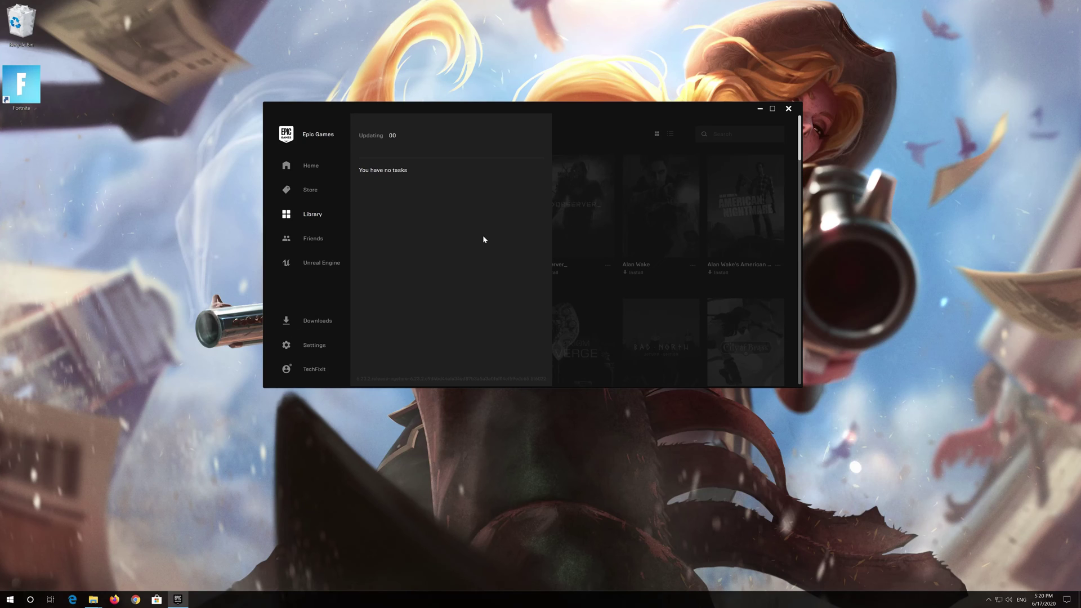
# Close the Downloads panel after verification finishes, showing Launch on Fortnite's tile
pyautogui.click(292, 217)
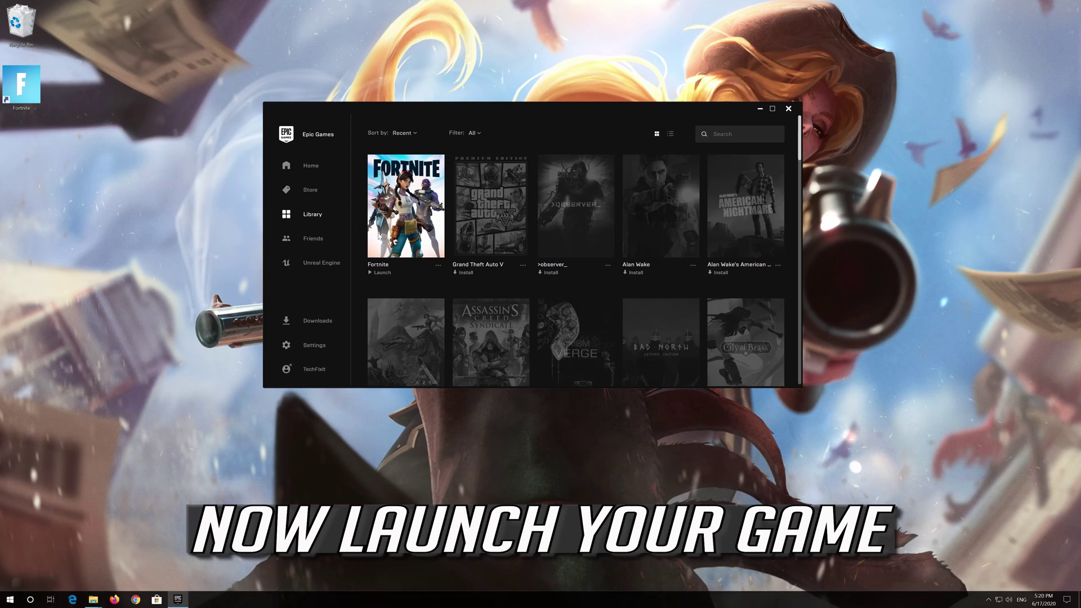